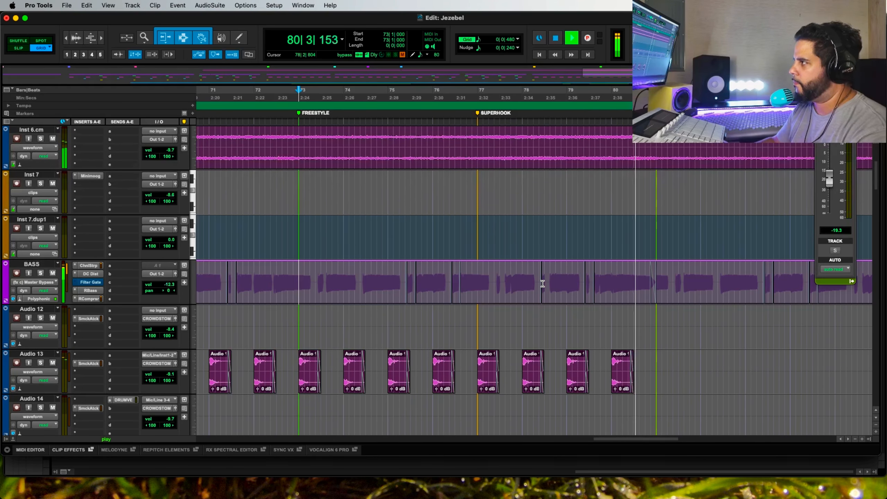
Stop playback, open the Filter Gate insert on the BASS track and audition the bass from bar 73.
{"action": "key", "text": "space"}
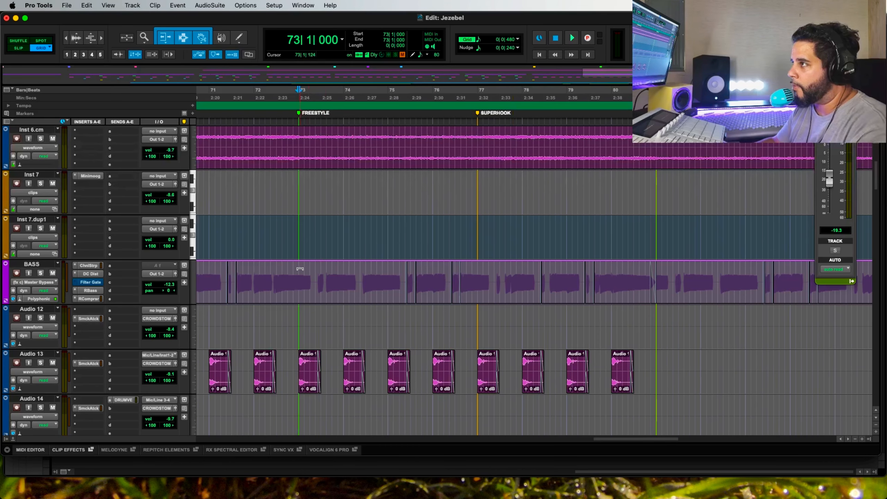
{"action": "left_click_drag", "start_coordinate": [300, 279], "coordinate": [485, 285]}
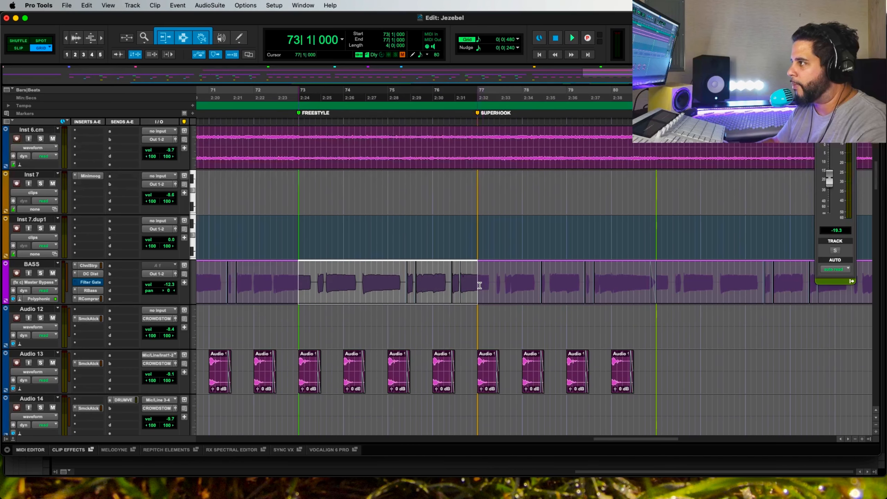
{"action": "left_click", "coordinate": [479, 283]}
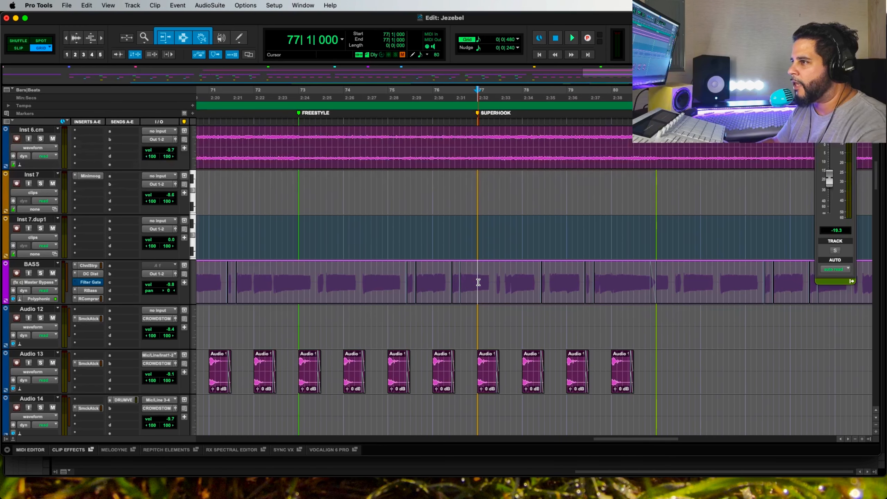
{"action": "left_click", "coordinate": [86, 285]}
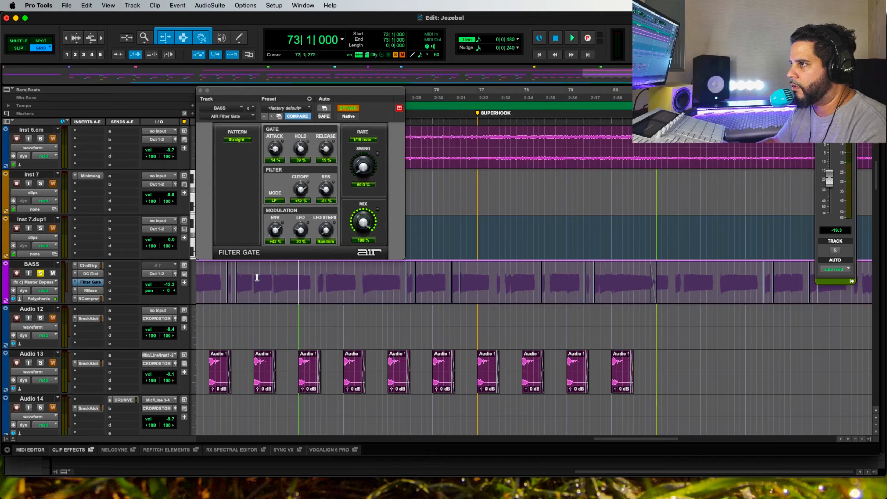
{"action": "key", "text": "space"}
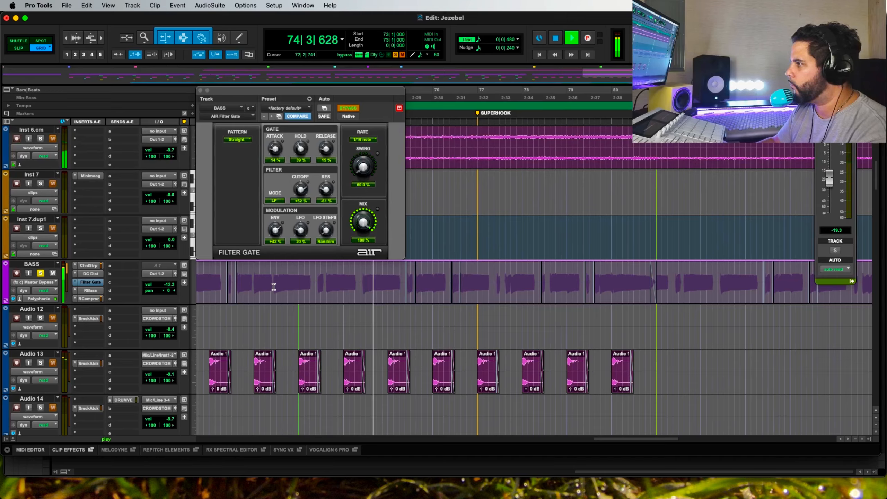
{"action": "key", "text": "space"}
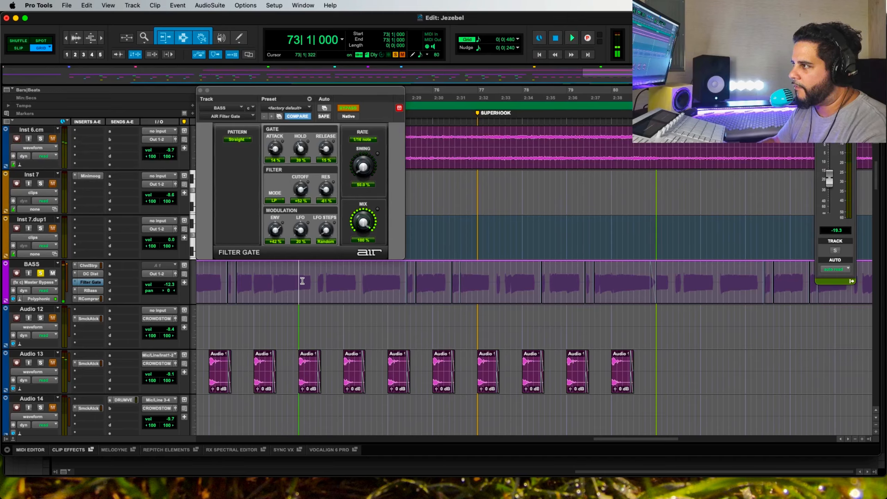
Audition BASS bars 73 to 77 with the Filter Gate rate at 1/4 note and restore the rate to 1/16 note.
{"action": "left_click_drag", "start_coordinate": [302, 280], "coordinate": [477, 277]}
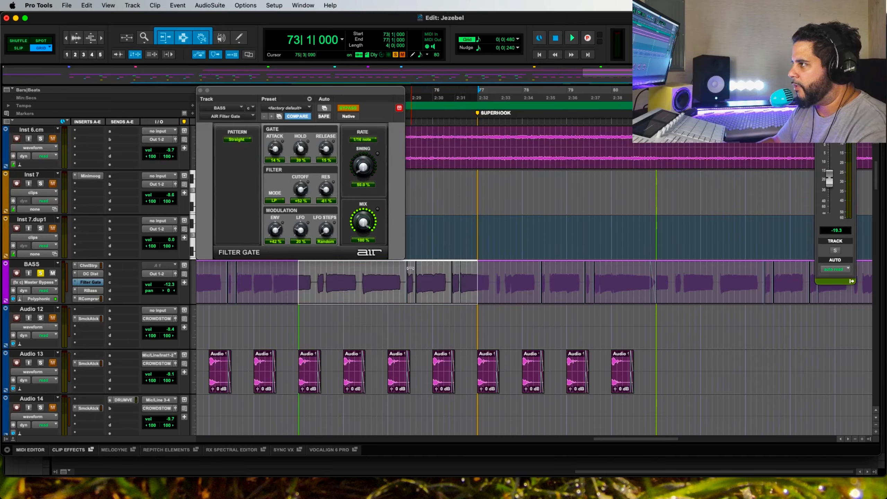
{"action": "left_click", "coordinate": [412, 108]}
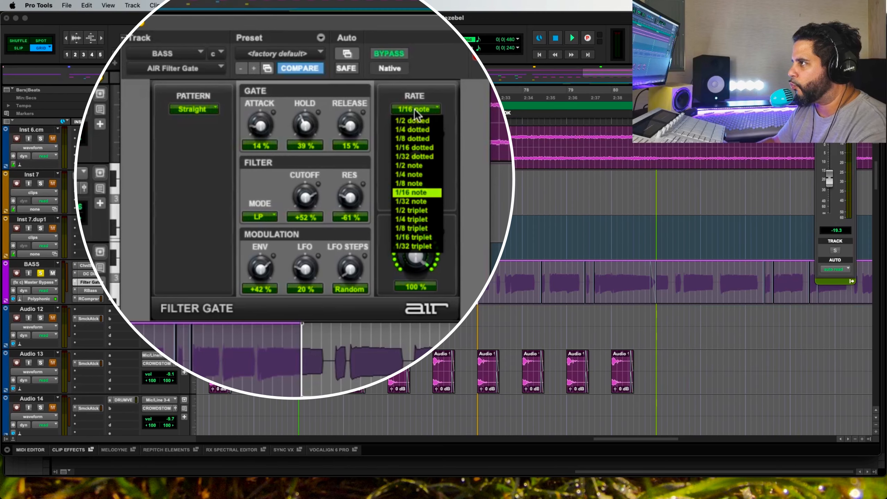
{"action": "left_click", "coordinate": [417, 174]}
{"action": "key", "text": "space"}
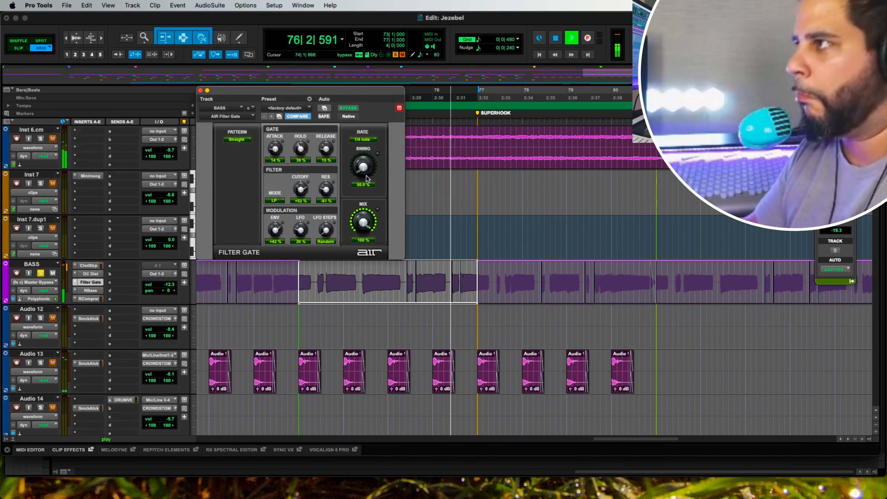
{"action": "key", "text": "space"}
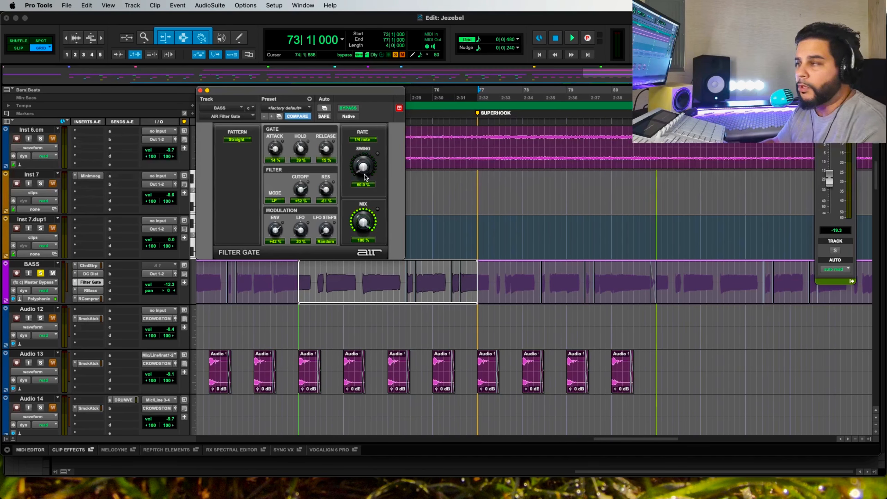
{"action": "left_click", "coordinate": [363, 139]}
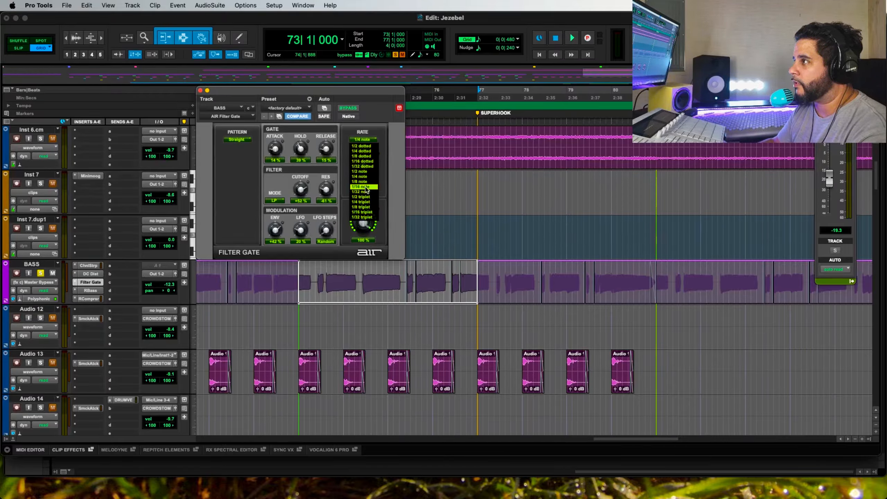
{"action": "left_click", "coordinate": [363, 210]}
{"action": "left_click", "coordinate": [309, 283]}
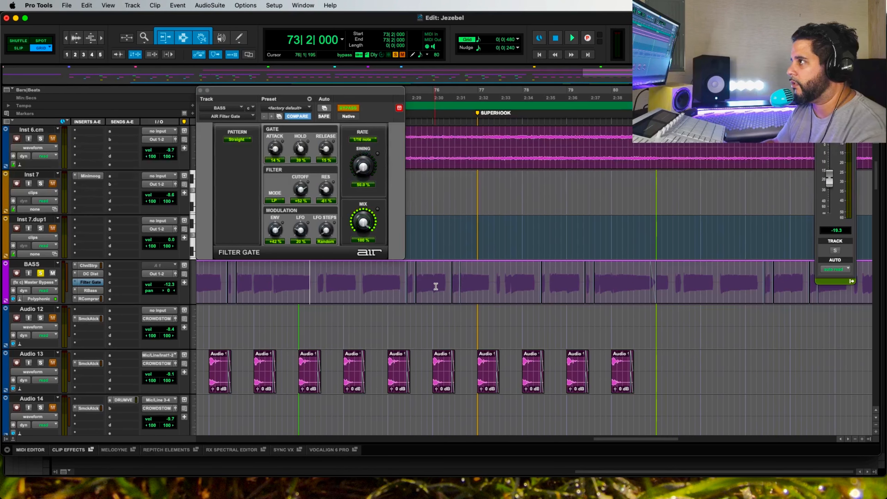
Enable automation for the AIR Filter Gate's Mix parameter on the BASS track, keeping Master Bypass in the automated list.
{"action": "left_click_drag", "start_coordinate": [478, 272], "coordinate": [656, 285]}
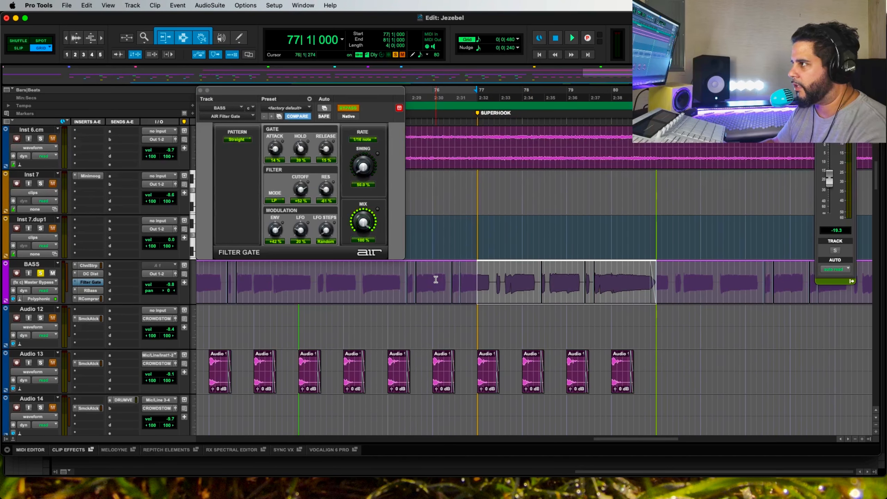
{"action": "left_click", "coordinate": [88, 283]}
{"action": "left_click", "coordinate": [89, 283]}
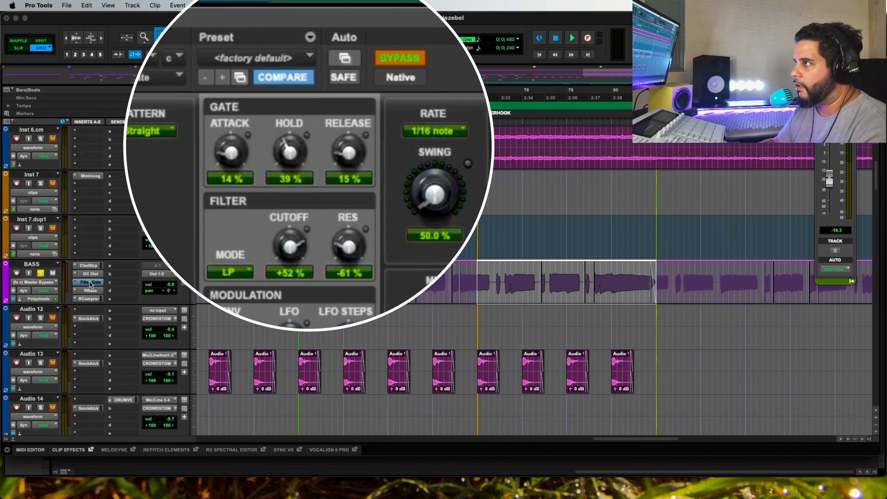
{"action": "left_click", "coordinate": [347, 52]}
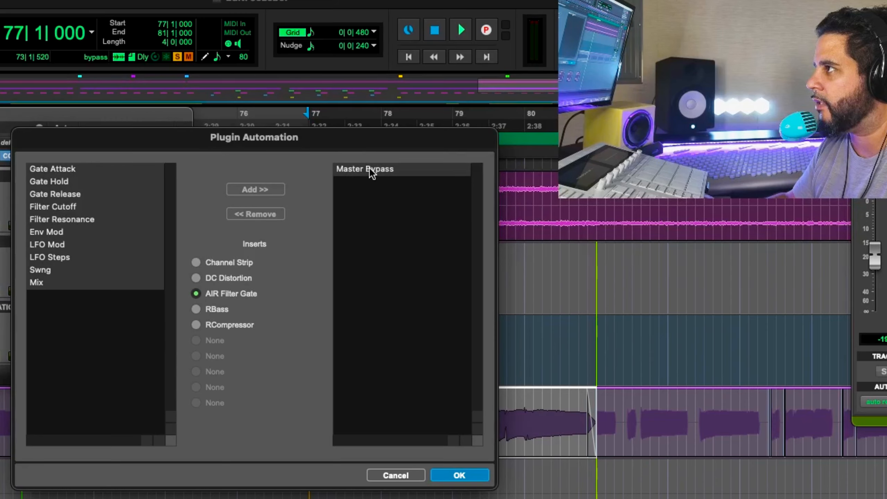
{"action": "left_click", "coordinate": [43, 282]}
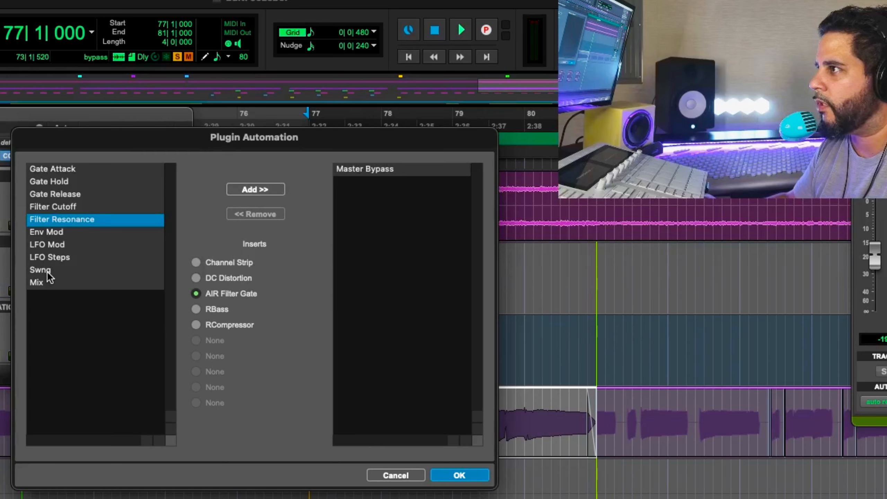
{"action": "left_click", "coordinate": [48, 282]}
{"action": "double_click", "coordinate": [51, 282]}
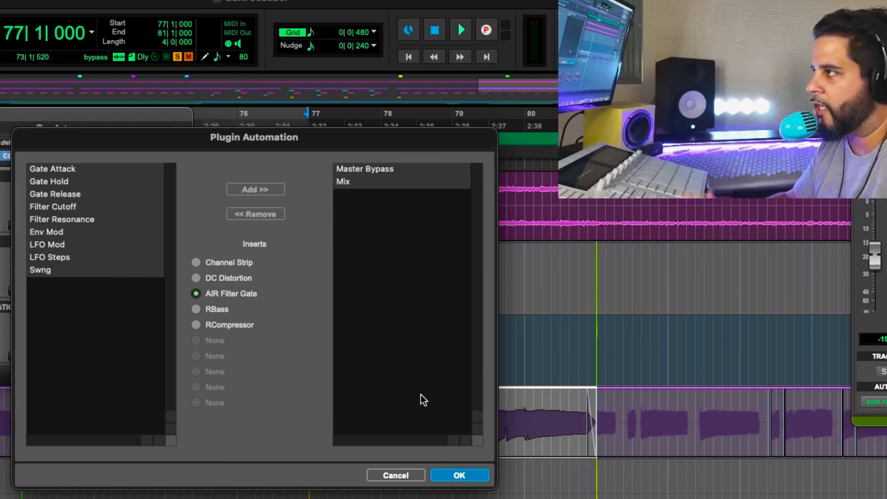
{"action": "left_click", "coordinate": [350, 181]}
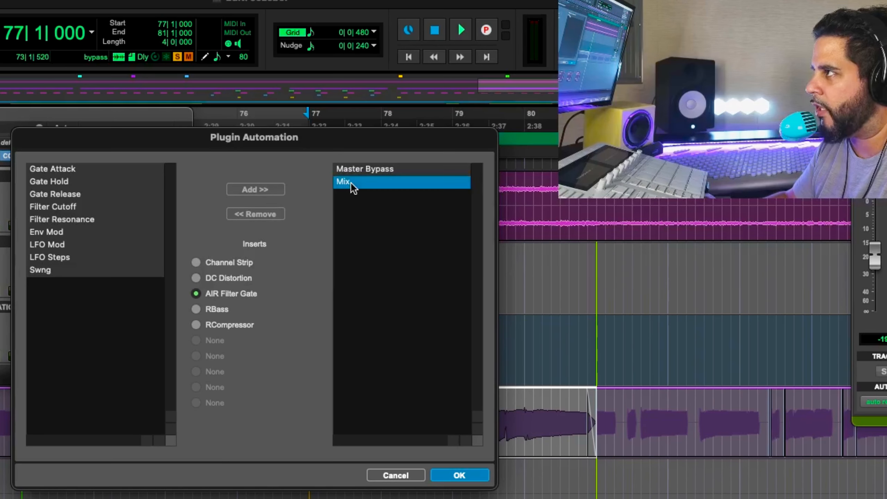
{"action": "left_click", "coordinate": [361, 169]}
{"action": "left_click", "coordinate": [362, 180]}
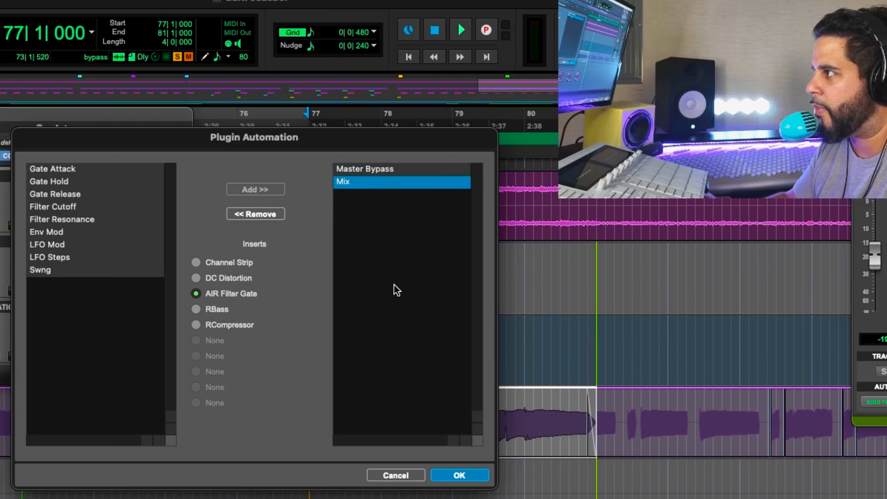
{"action": "left_click", "coordinate": [466, 472]}
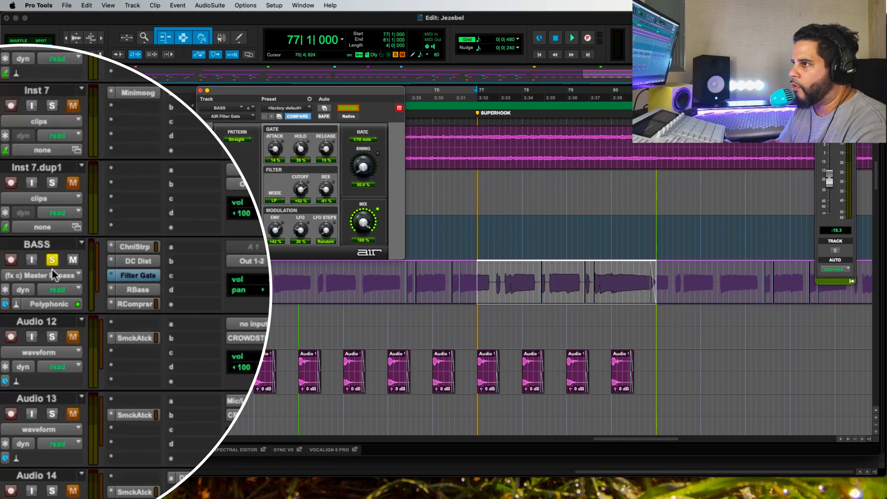
Show the AIR Filter Gate's Master Bypass automation on the BASS track.
{"action": "left_click", "coordinate": [36, 275]}
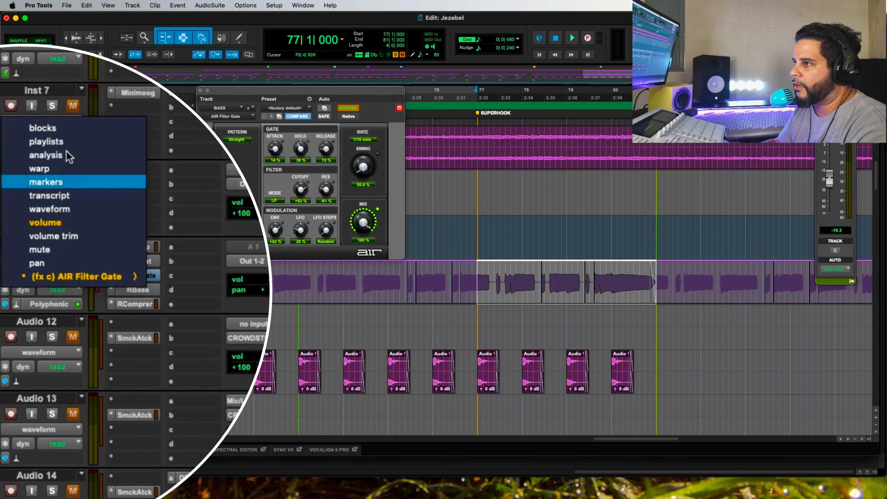
{"action": "mouse_move", "coordinate": [84, 281]}
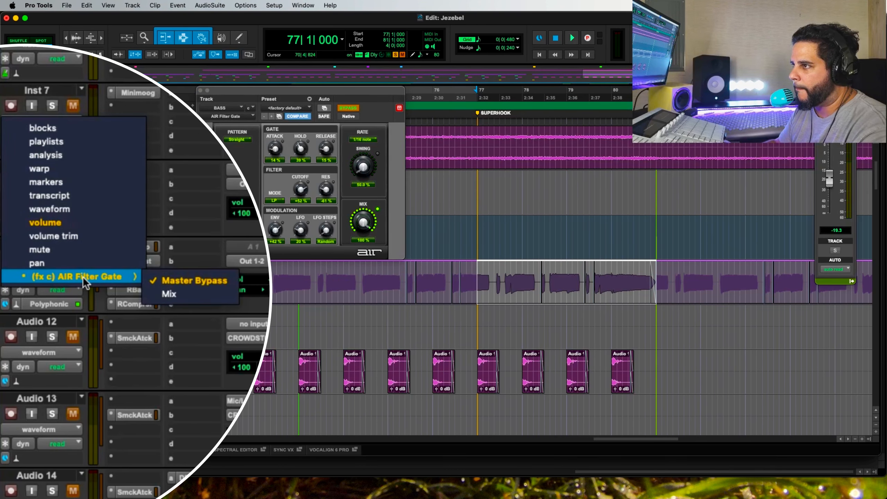
{"action": "left_click", "coordinate": [182, 280]}
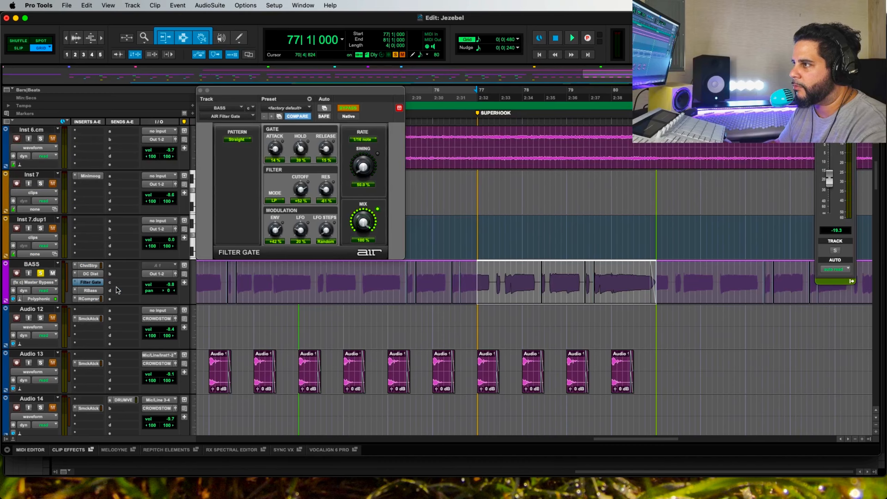
Automate the Filter Gate's Master Bypass off from bar 77 to bar 81 on the BASS track.
{"action": "left_click", "coordinate": [459, 279]}
{"action": "left_click_drag", "start_coordinate": [474, 274], "coordinate": [654, 280]}
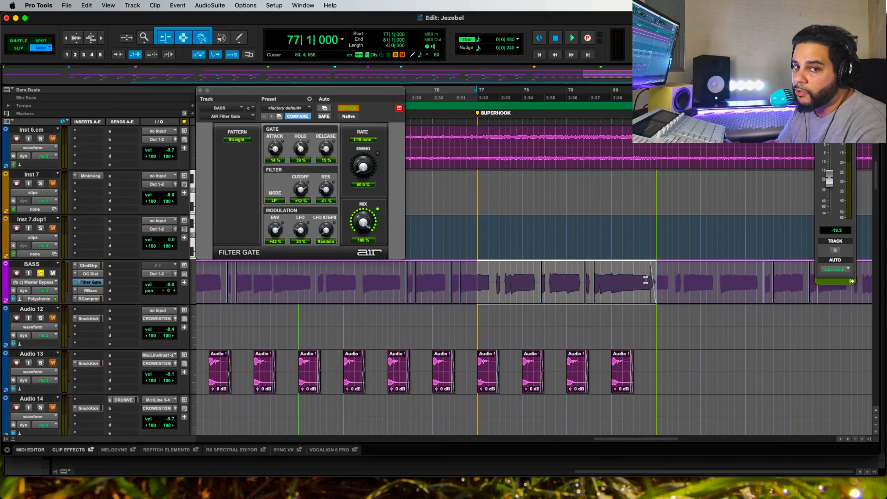
{"action": "left_click", "coordinate": [536, 283]}
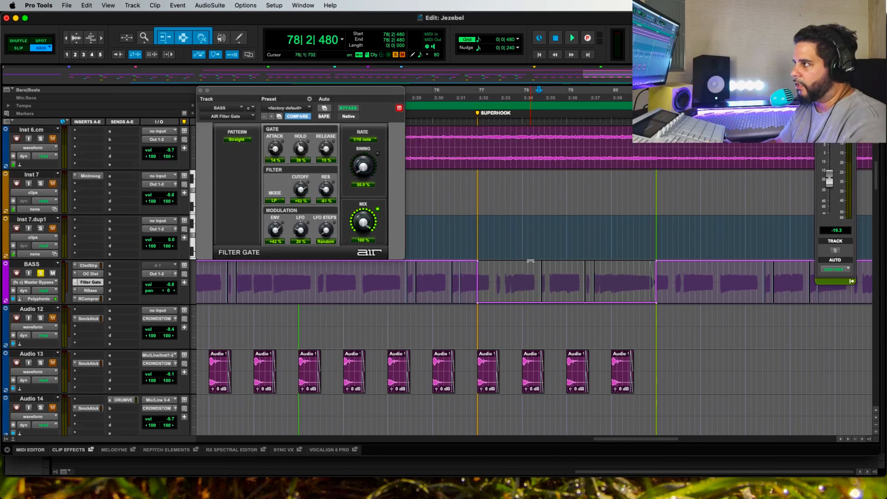
{"action": "left_click", "coordinate": [499, 272]}
{"action": "left_click_drag", "start_coordinate": [544, 266], "coordinate": [544, 246]}
{"action": "left_click_drag", "start_coordinate": [610, 200], "coordinate": [612, 279]}
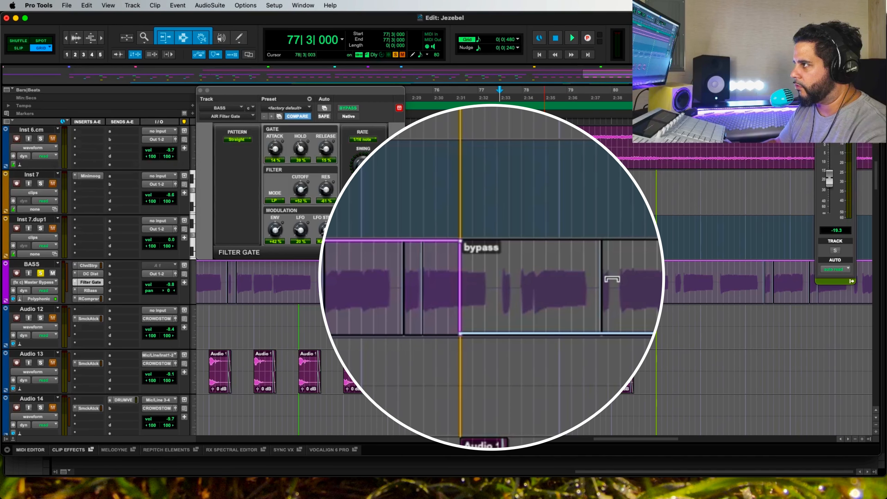
{"action": "left_click_drag", "start_coordinate": [618, 213], "coordinate": [614, 278]}
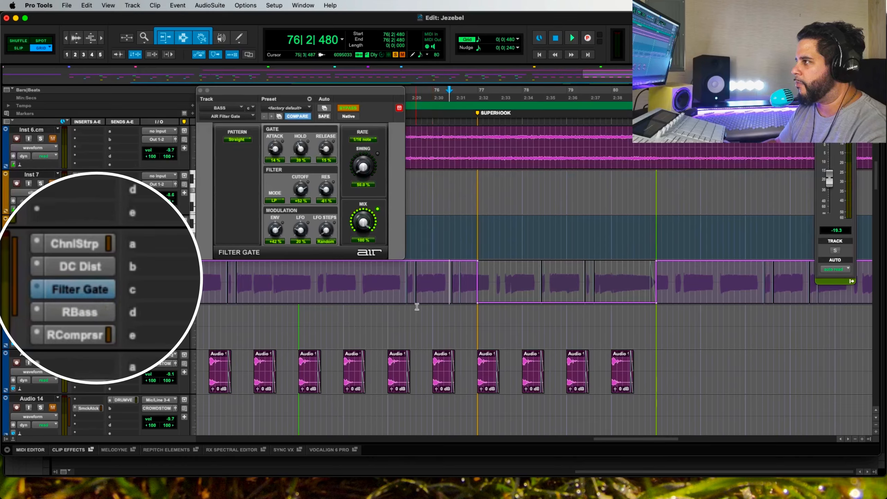
Play the BASS track from before bar 77 through bar 80 to check the Filter Gate bypass automation.
{"action": "left_click_drag", "start_coordinate": [465, 278], "coordinate": [500, 280]}
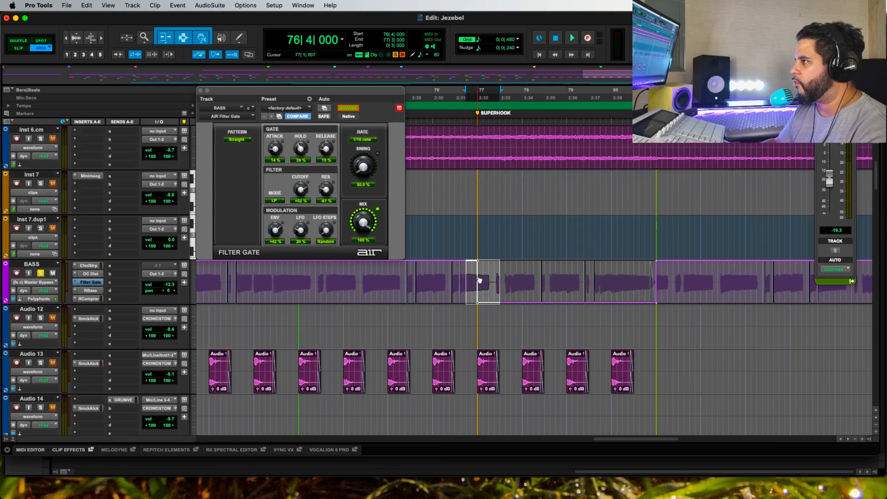
{"action": "left_click", "coordinate": [466, 284]}
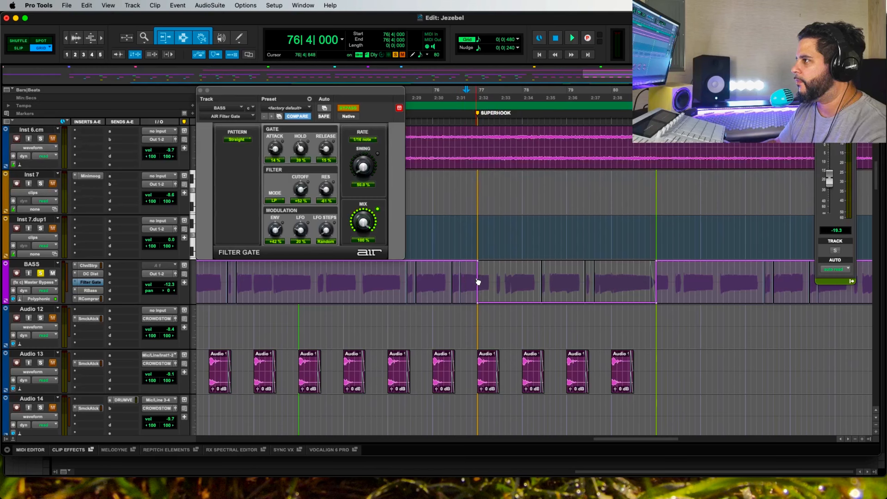
{"action": "key", "text": "space"}
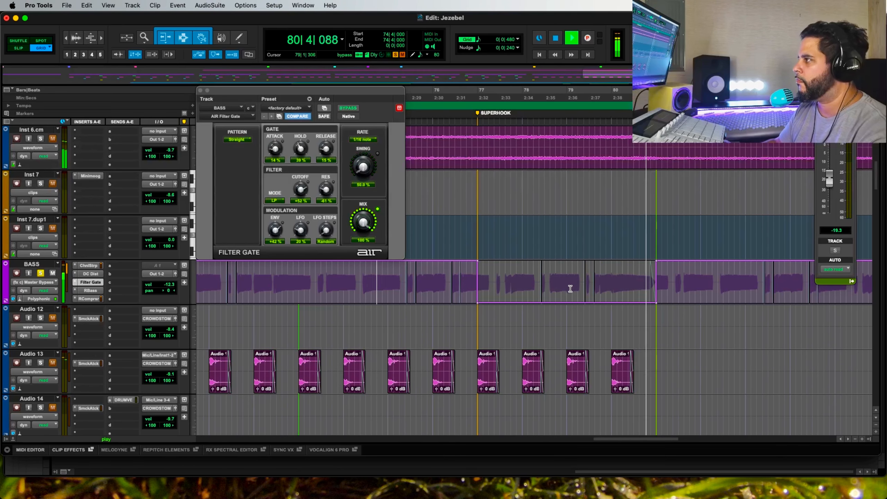
{"action": "key", "text": "space"}
Move the end of the BASS track's unbypassed Filter Gate section to about midway through bar 80 and audition it from bar 79.
{"action": "left_click", "coordinate": [613, 278]}
{"action": "key", "text": "t"}
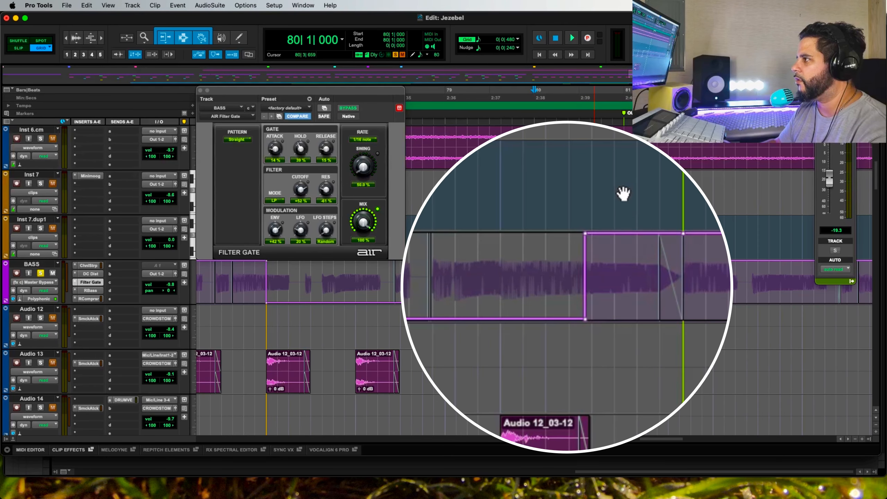
{"action": "left_click", "coordinate": [480, 277]}
{"action": "key", "text": "space"}
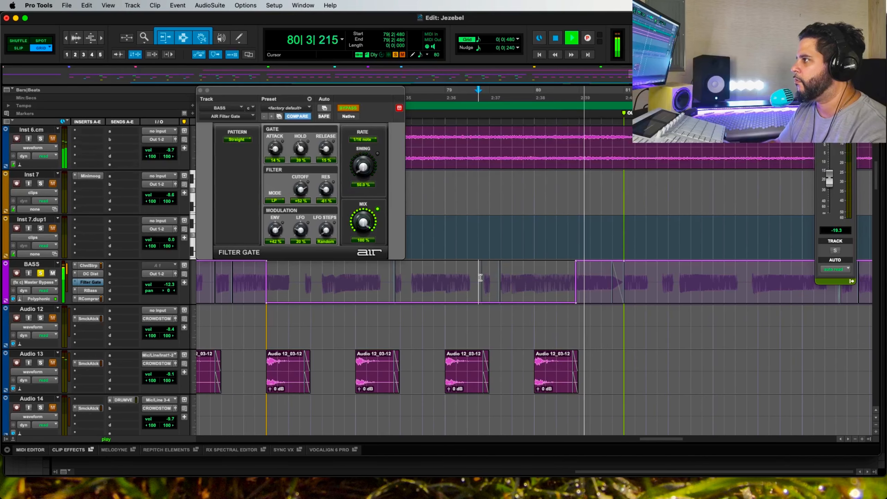
{"action": "key", "text": "space"}
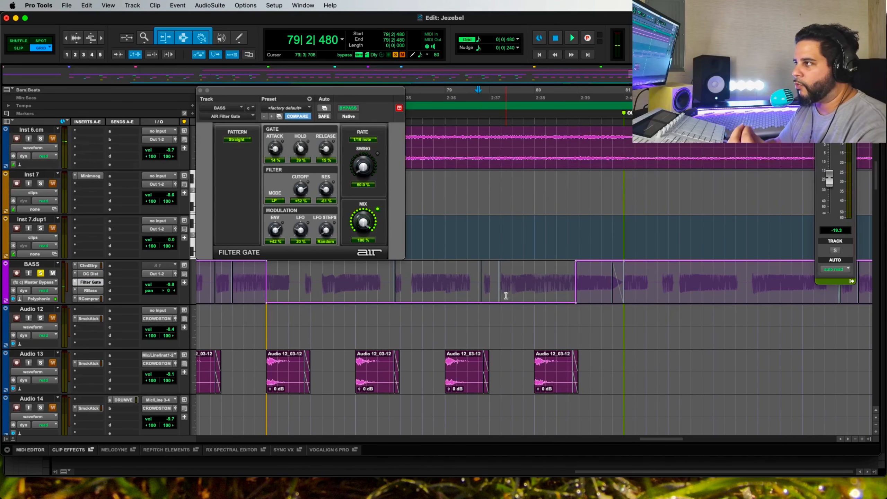
Move the Filter Gate window clear of the BASS track's automation and zoom in on bars 77 and 78.
{"action": "scroll", "coordinate": [504, 296], "scroll_direction": "left", "scroll_amount": 3}
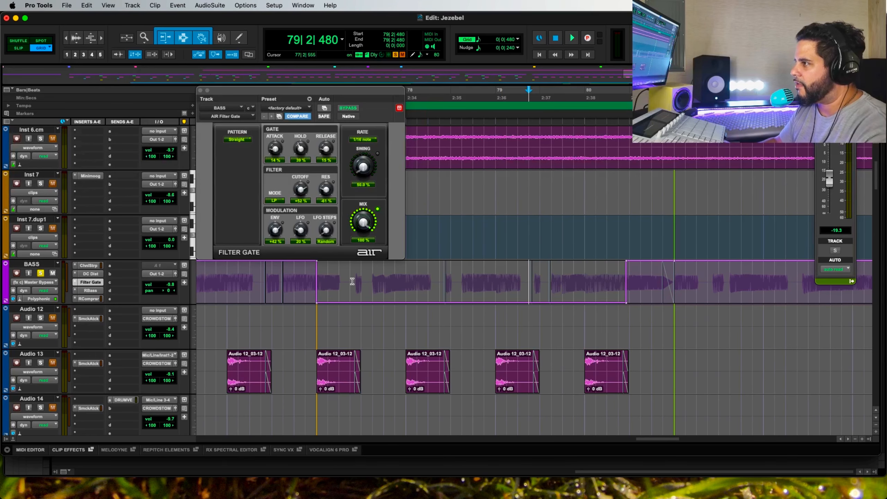
{"action": "left_click_drag", "start_coordinate": [225, 93], "coordinate": [89, 27]}
{"action": "key", "text": "t"}
{"action": "key", "text": "t"}
{"action": "key", "text": "t"}
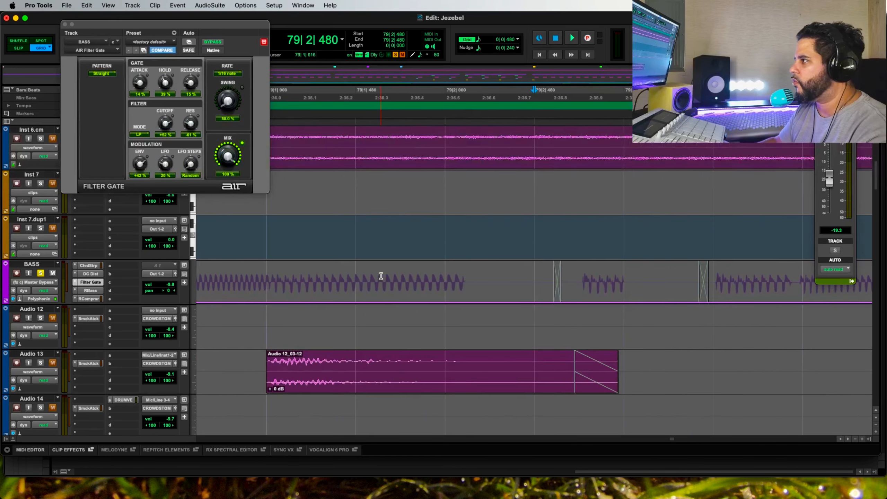
{"action": "key", "text": "r"}
{"action": "key", "text": "r"}
{"action": "scroll", "coordinate": [380, 277], "scroll_direction": "left", "scroll_amount": 3}
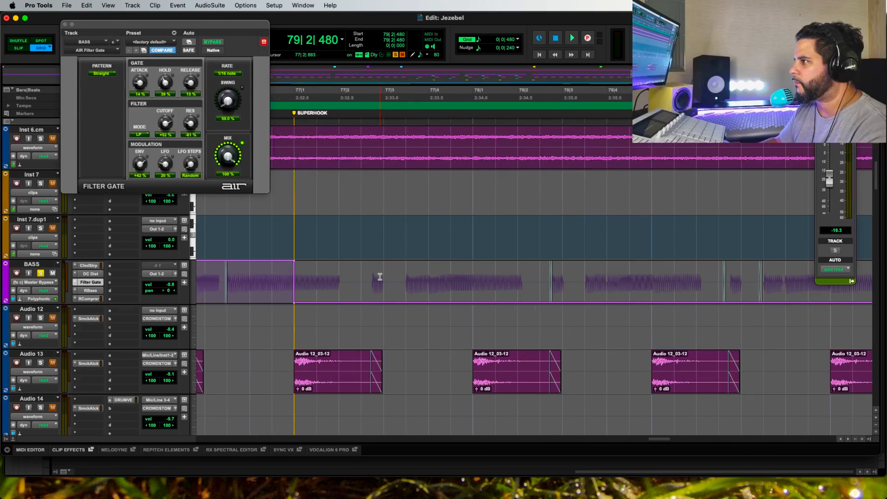
Try to bypass the Filter Gate around the short bass notes midway through bars 77 and 78.
{"action": "mouse_move", "coordinate": [368, 274]}
{"action": "left_mouse_down"}
{"action": "mouse_move", "coordinate": [397, 273]}
{"action": "mouse_move", "coordinate": [362, 279]}
{"action": "mouse_move", "coordinate": [371, 287]}
{"action": "left_mouse_up"}
{"action": "left_click", "coordinate": [369, 287], "text": "super"}
{"action": "left_click", "coordinate": [392, 291], "text": "super"}
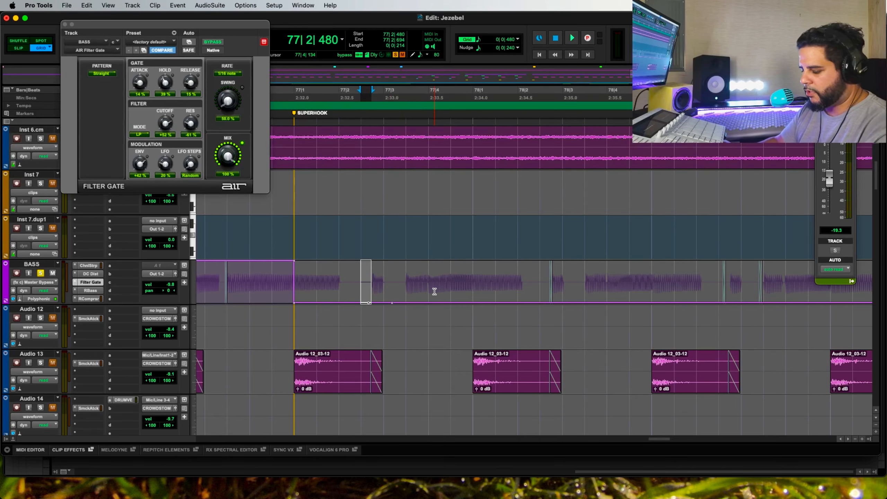
{"action": "left_click", "coordinate": [397, 276]}
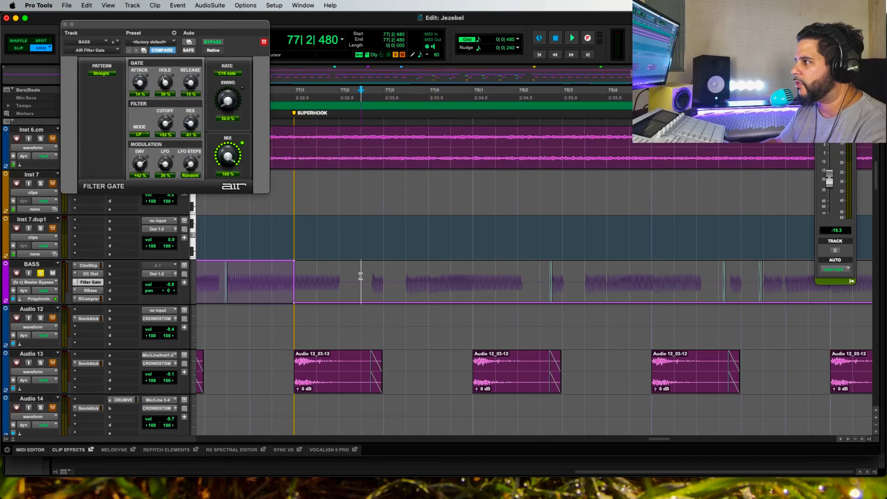
{"action": "left_click_drag", "start_coordinate": [360, 277], "coordinate": [397, 281]}
{"action": "left_click_drag", "start_coordinate": [539, 280], "coordinate": [580, 276]}
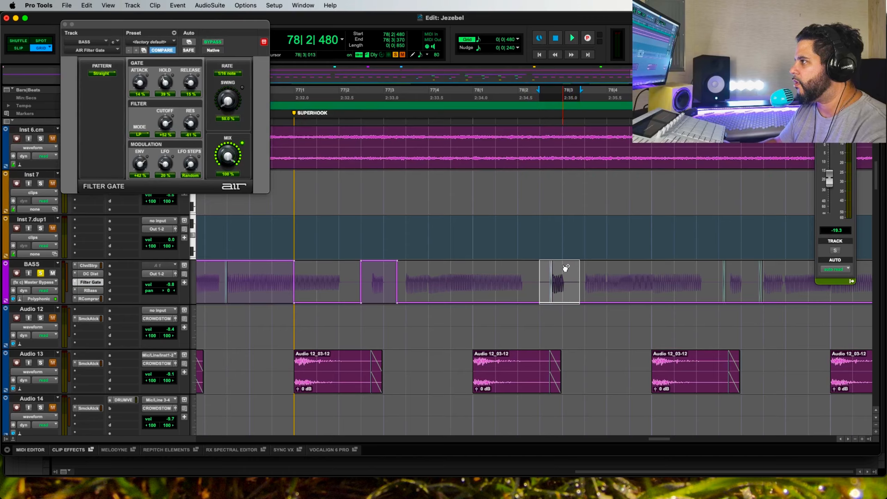
Play the BASS track from just before bar 77 into bar 79 to hear which short notes need the effect bypassed.
{"action": "left_click", "coordinate": [284, 277]}
{"action": "key", "text": "space"}
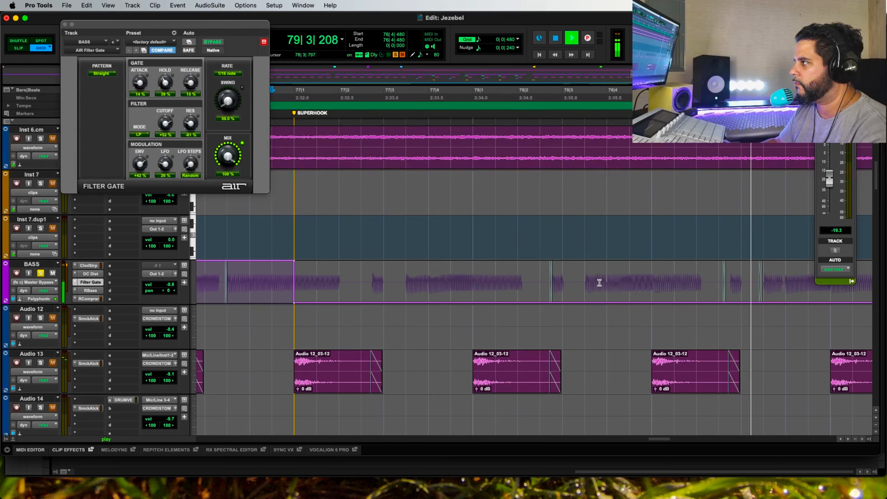
{"action": "key", "text": "space"}
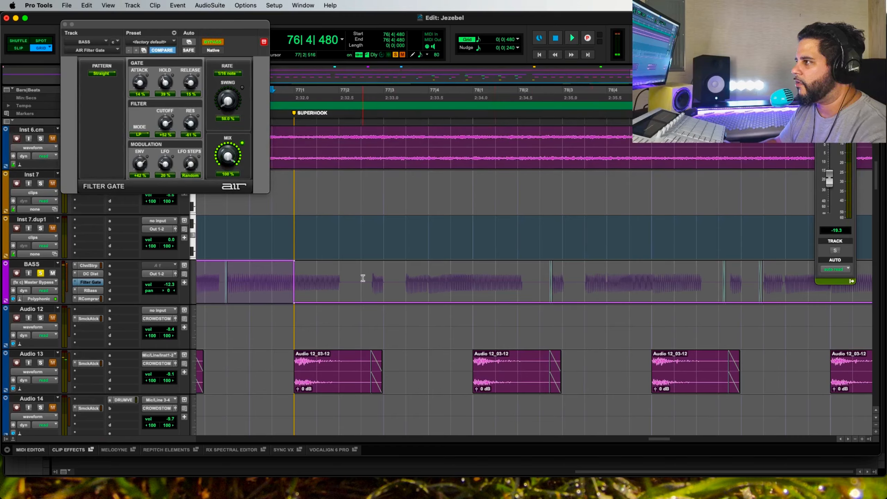
Raise the BASS track's Master Bypass automation from 77|2|480 to 77|3|280 and around the matching short note in bar 78.
{"action": "left_click_drag", "start_coordinate": [360, 276], "coordinate": [398, 276]}
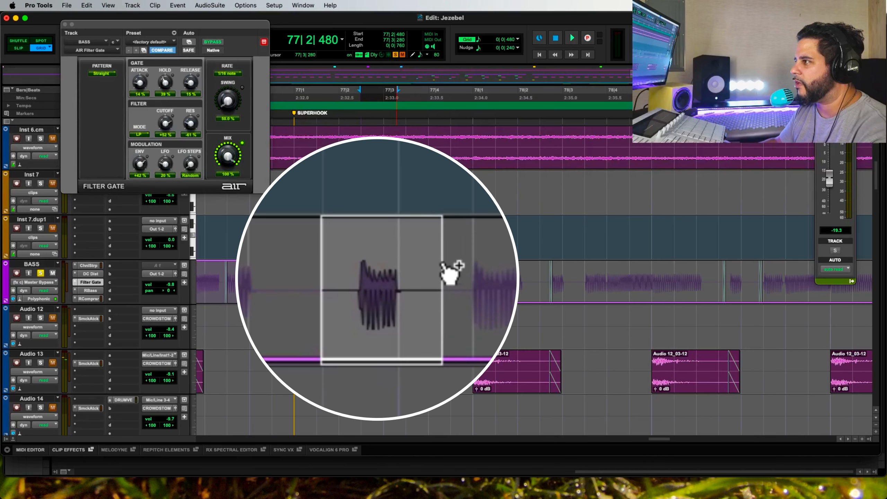
{"action": "left_click_drag", "start_coordinate": [404, 245], "coordinate": [415, 153]}
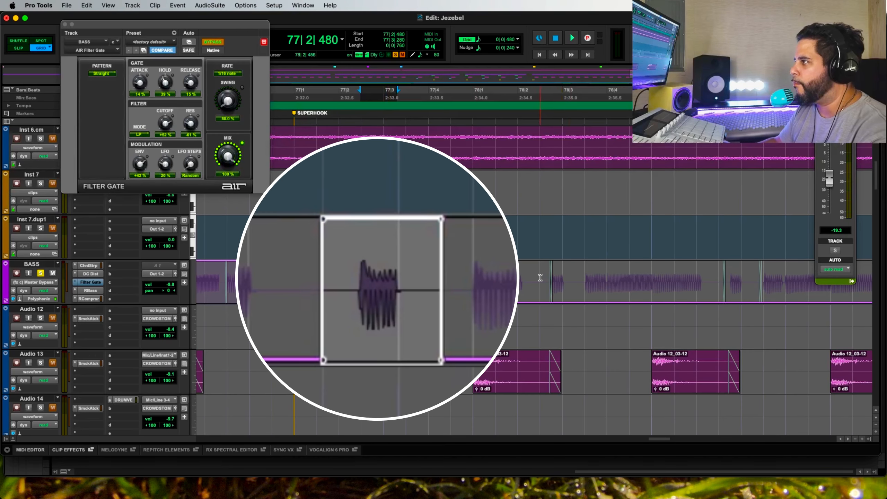
{"action": "left_click_drag", "start_coordinate": [540, 277], "coordinate": [577, 276]}
{"action": "left_click_drag", "start_coordinate": [557, 267], "coordinate": [558, 242]}
Play the BASS track from bar 77 into bar 80 to check the bypassed short notes.
{"action": "left_click", "coordinate": [280, 275]}
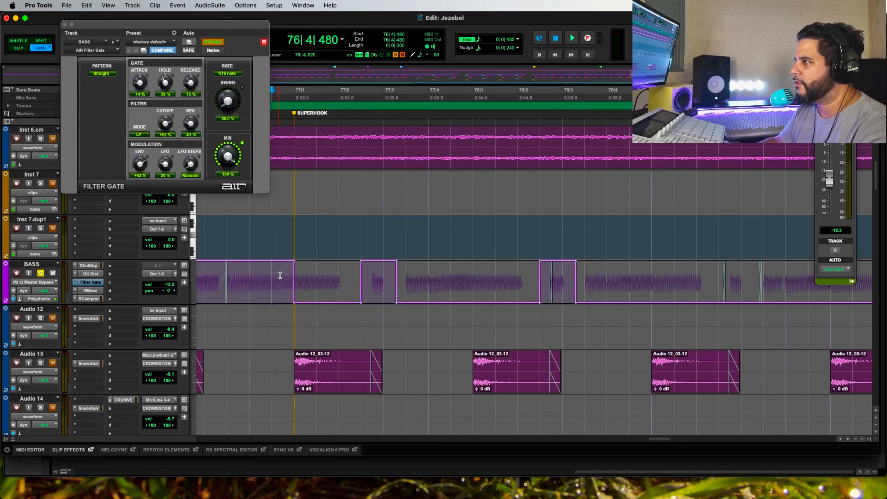
{"action": "left_click", "coordinate": [294, 278]}
{"action": "key", "text": "r"}
{"action": "key", "text": "space"}
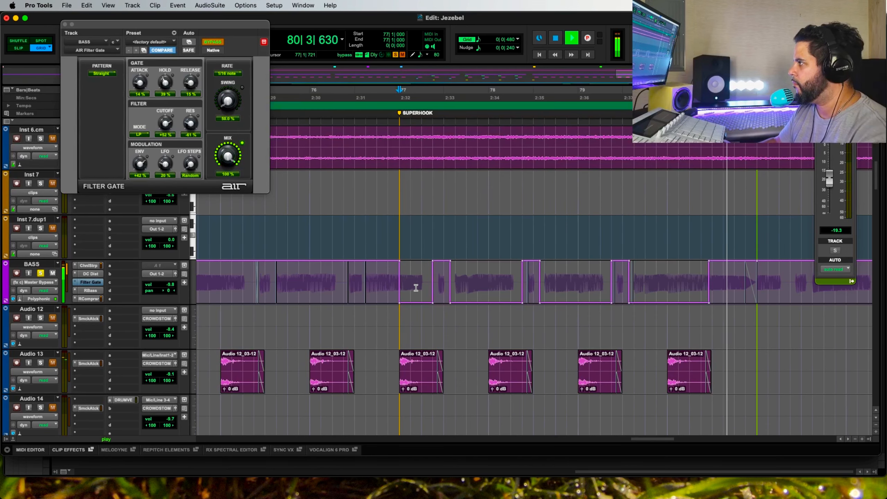
{"action": "key", "text": "space"}
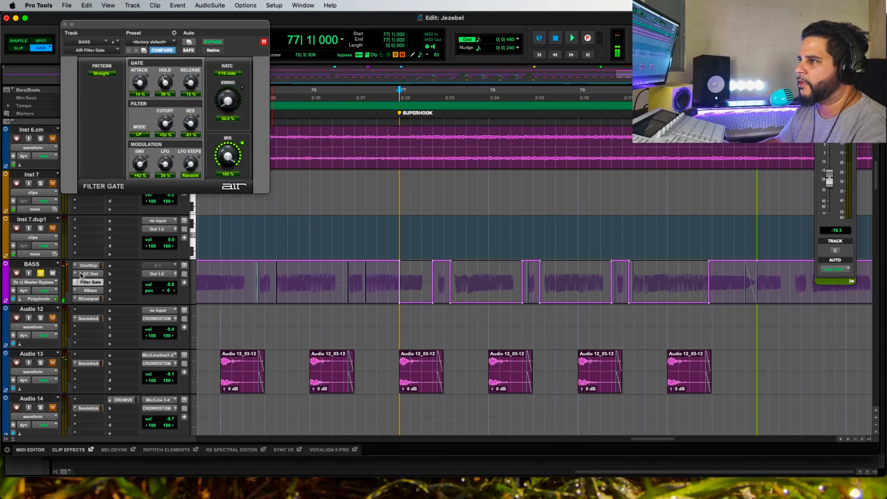
Play the BASS track from bar 73 into bar 80 to compare the bypassed lead-in with the gated section.
{"action": "scroll", "coordinate": [284, 274], "scroll_direction": "left", "scroll_amount": 5}
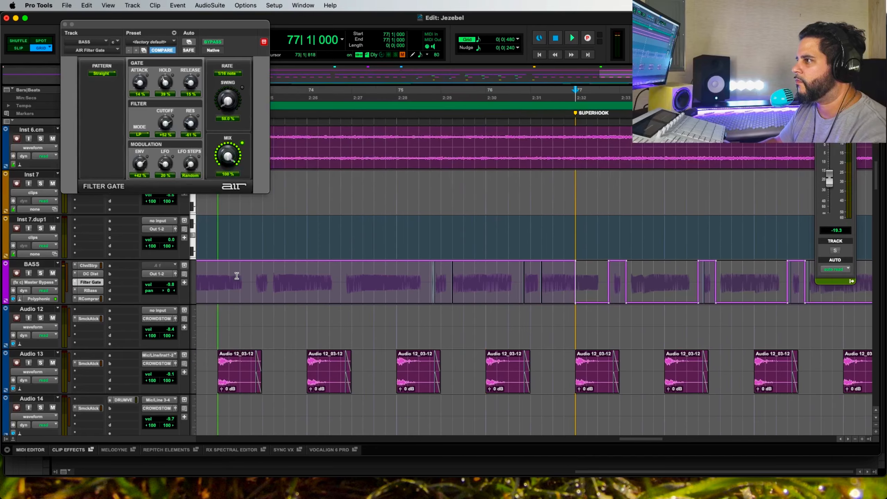
{"action": "left_click", "coordinate": [219, 273]}
{"action": "key", "text": "space"}
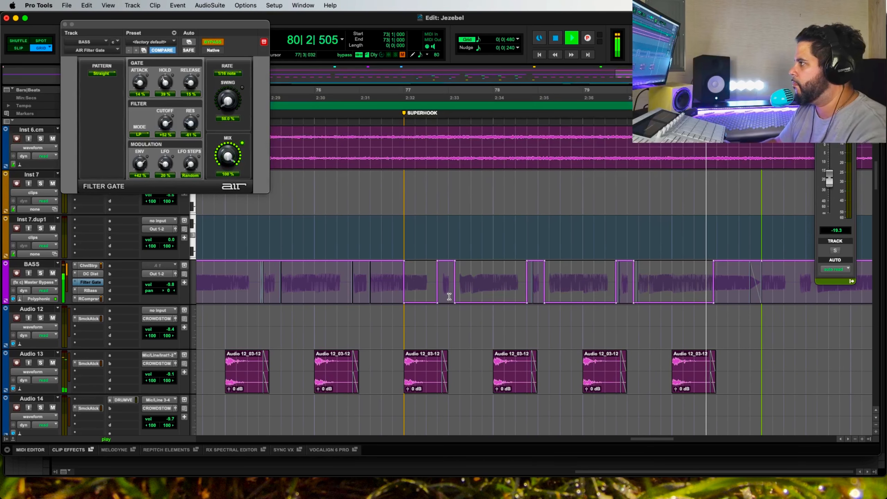
{"action": "key", "text": "space"}
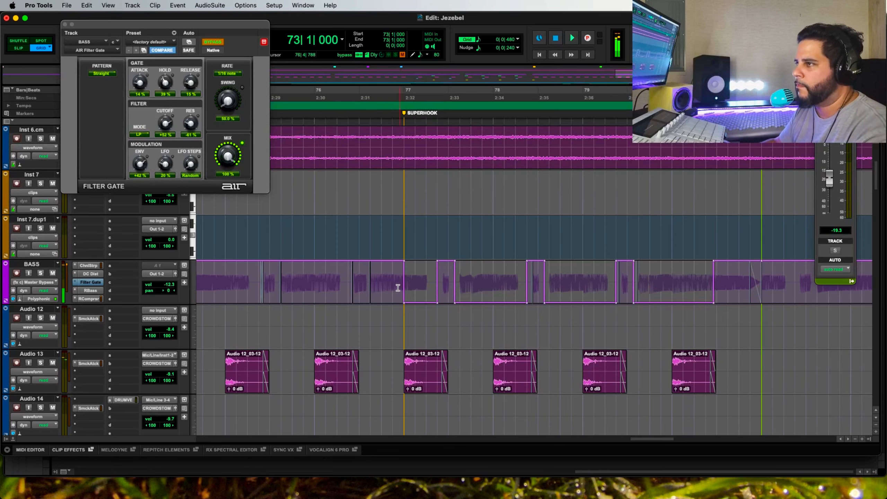